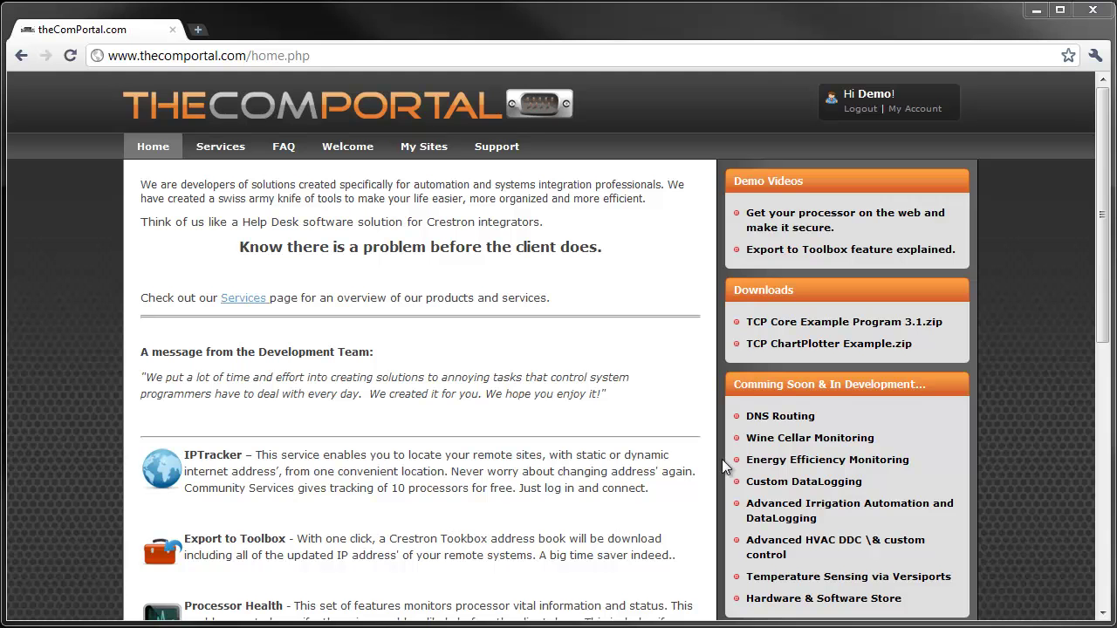
{"action": "left_click", "coordinate": [426, 148]}
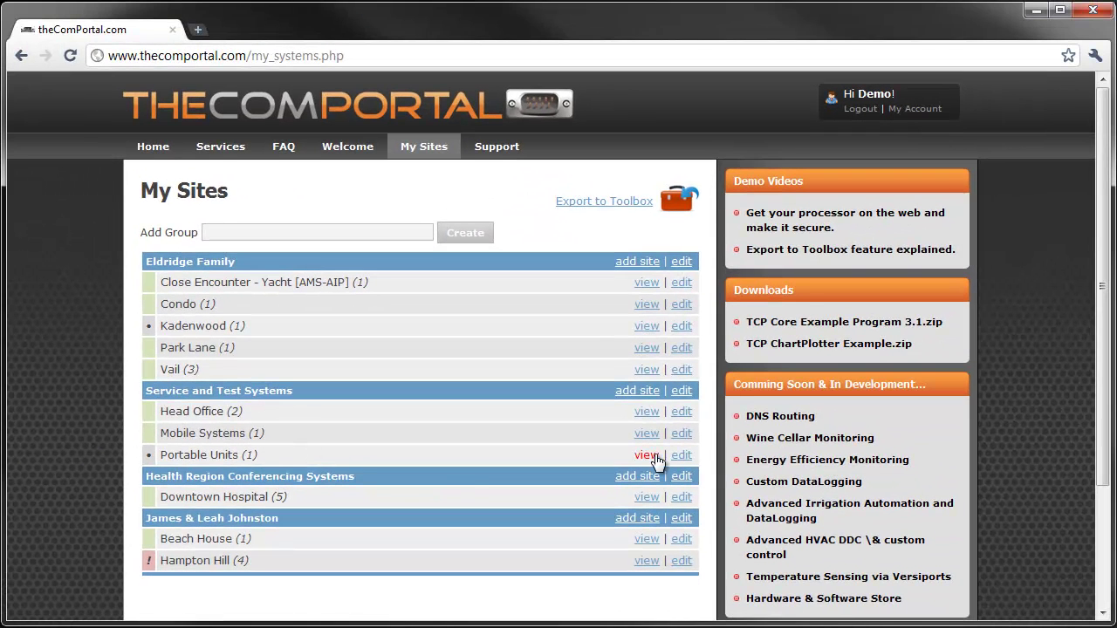
Step: Open the Portable Units site summary, showing the Lighting Demo Kit system and Router ClickConnect entry
{"action": "left_click", "coordinate": [646, 455]}
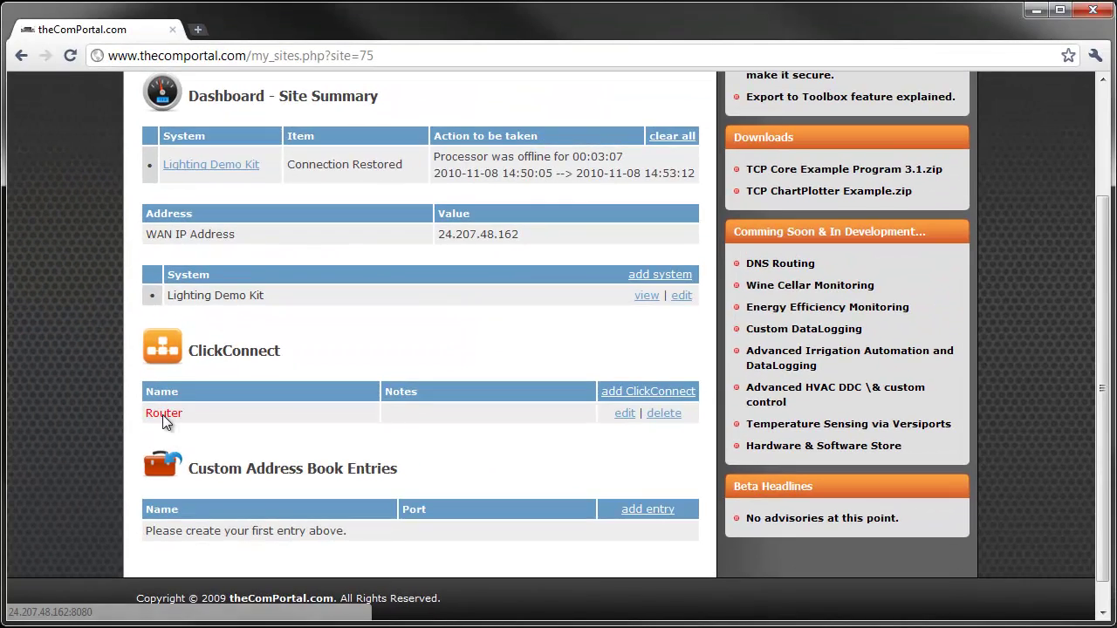
Step: Log in to the Linksys RV042 router through the Router ClickConnect link using the router's user name and password
{"action": "left_click", "coordinate": [164, 417]}
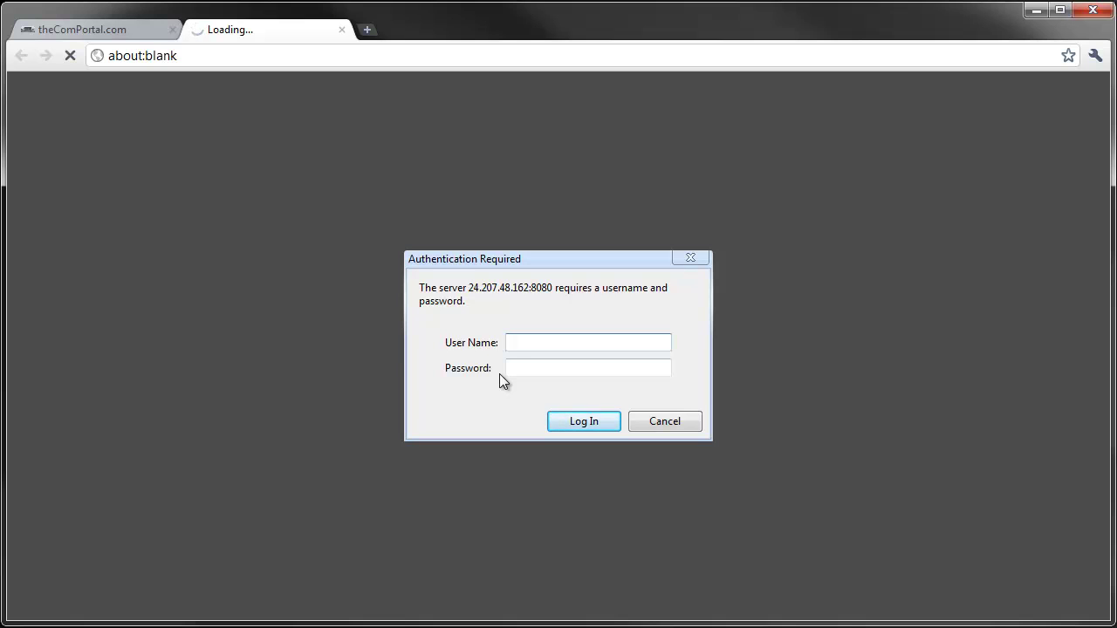
{"action": "type", "text": "admin"}
{"action": "key", "text": "Tab"}
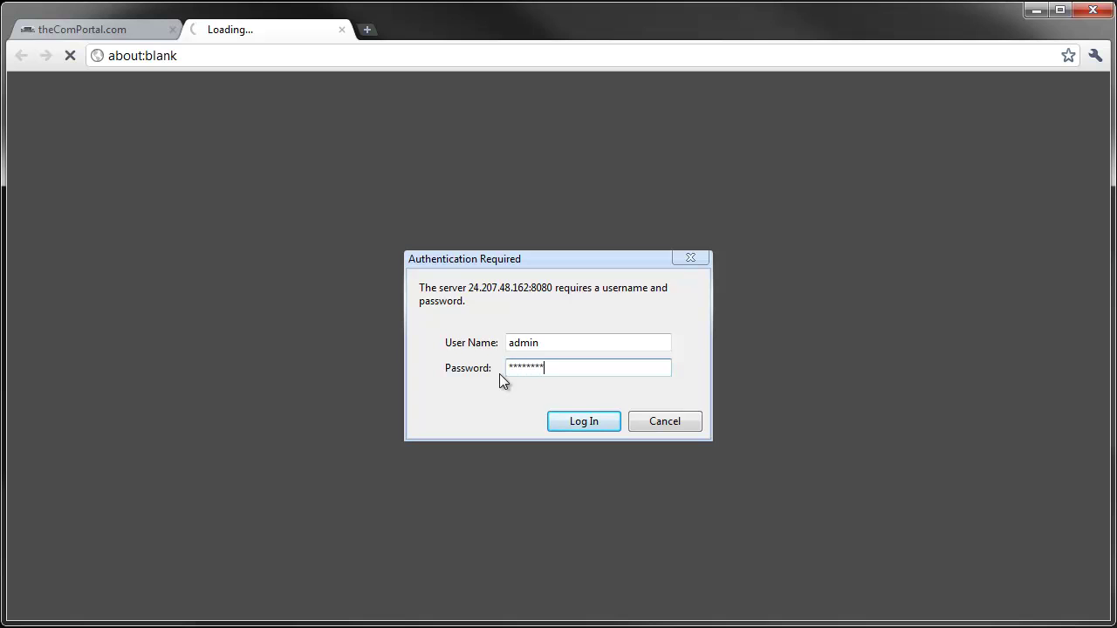
{"action": "key", "text": "Return"}
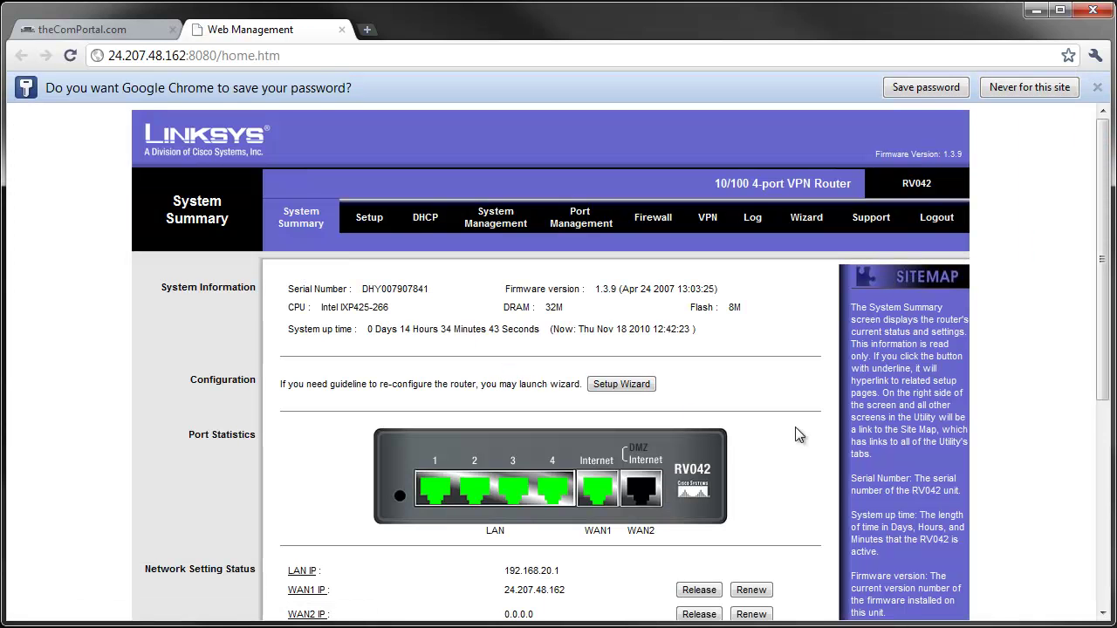
Step: Back in the portal, save a new ClickConnect entry named 'CCTV DVR' on port 81
{"action": "left_click", "coordinate": [87, 31]}
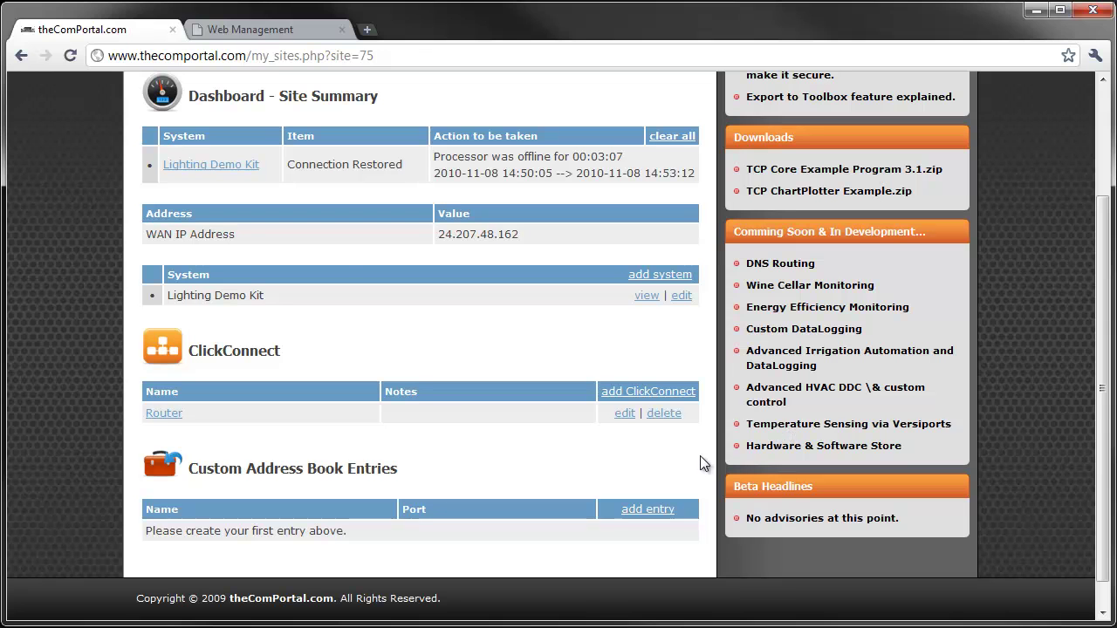
{"action": "left_click", "coordinate": [661, 397]}
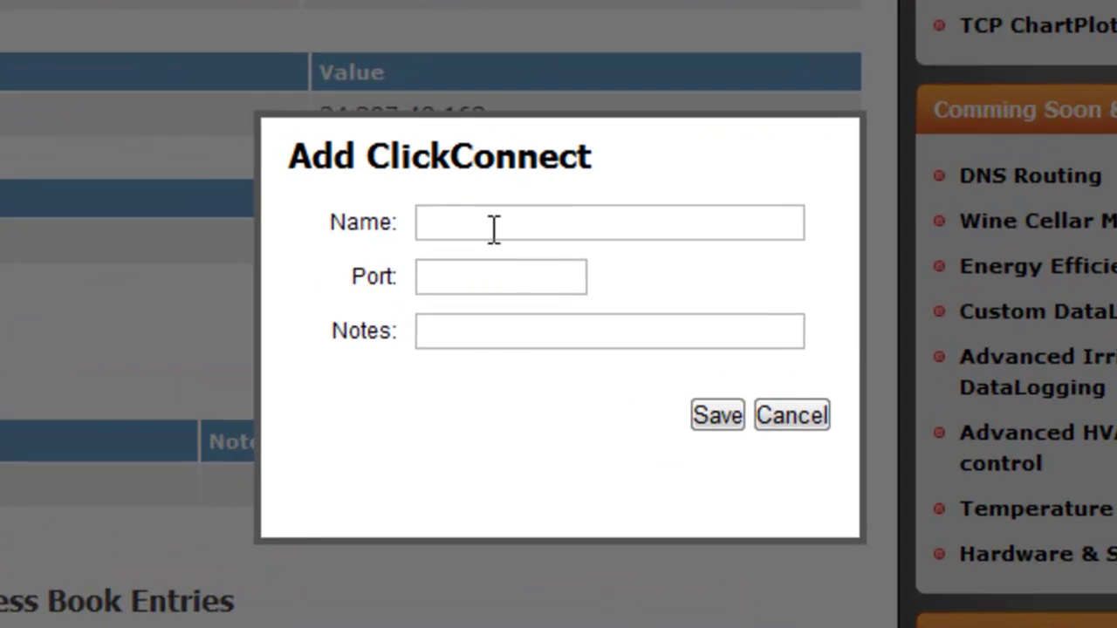
{"action": "left_click", "coordinate": [504, 248]}
{"action": "type", "text": "CCTV"}
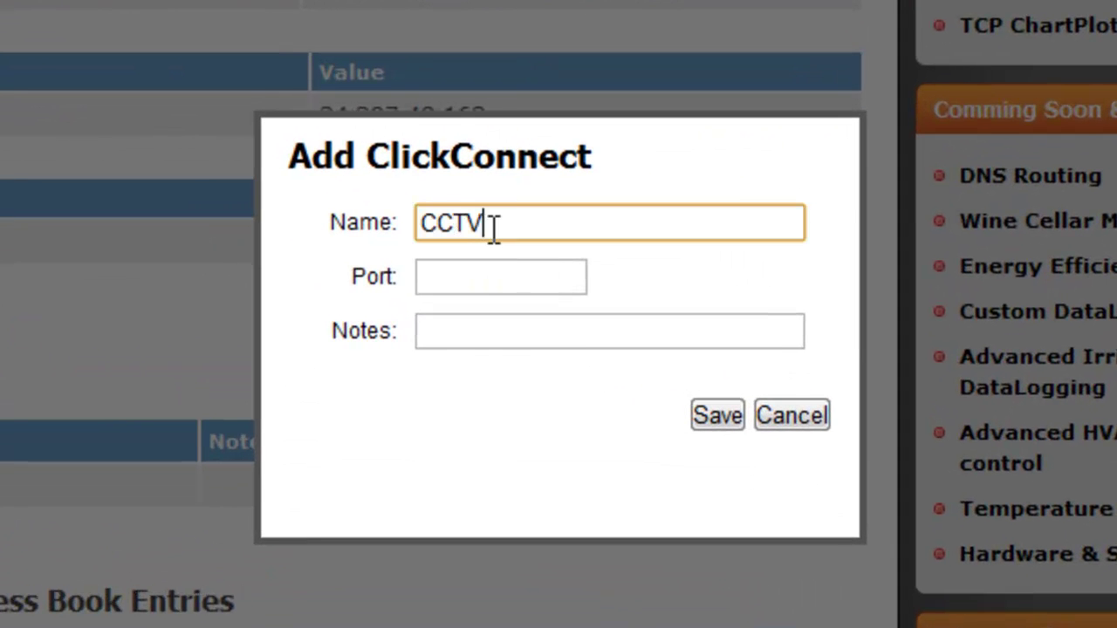
{"action": "type", "text": " DVR"}
{"action": "left_click", "coordinate": [462, 276]}
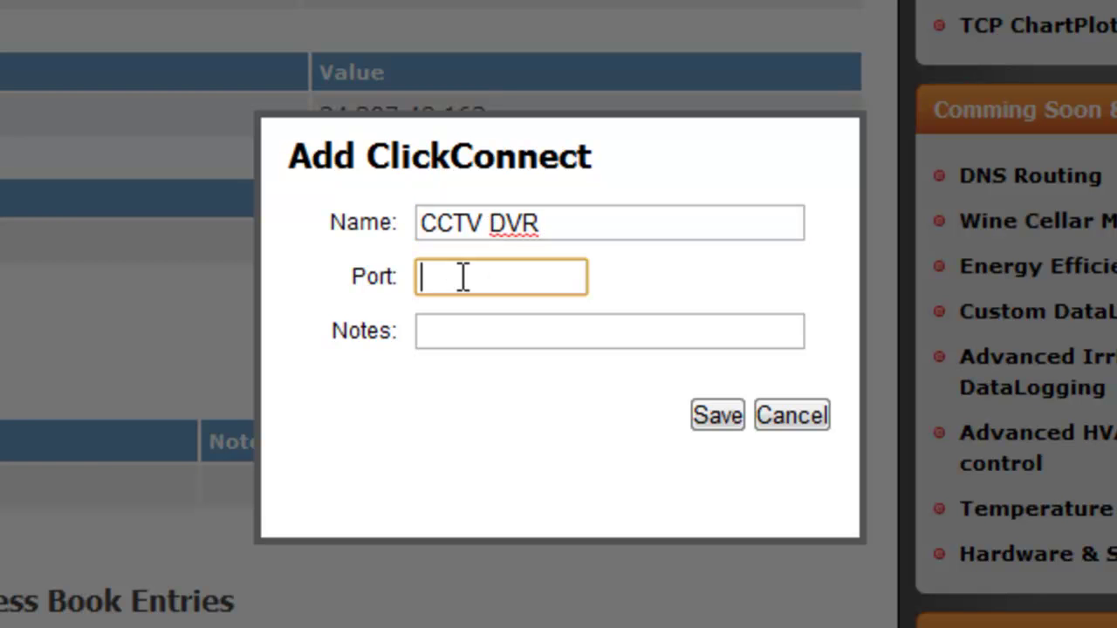
{"action": "type", "text": "81"}
{"action": "left_click", "coordinate": [525, 329]}
{"action": "left_click", "coordinate": [718, 416]}
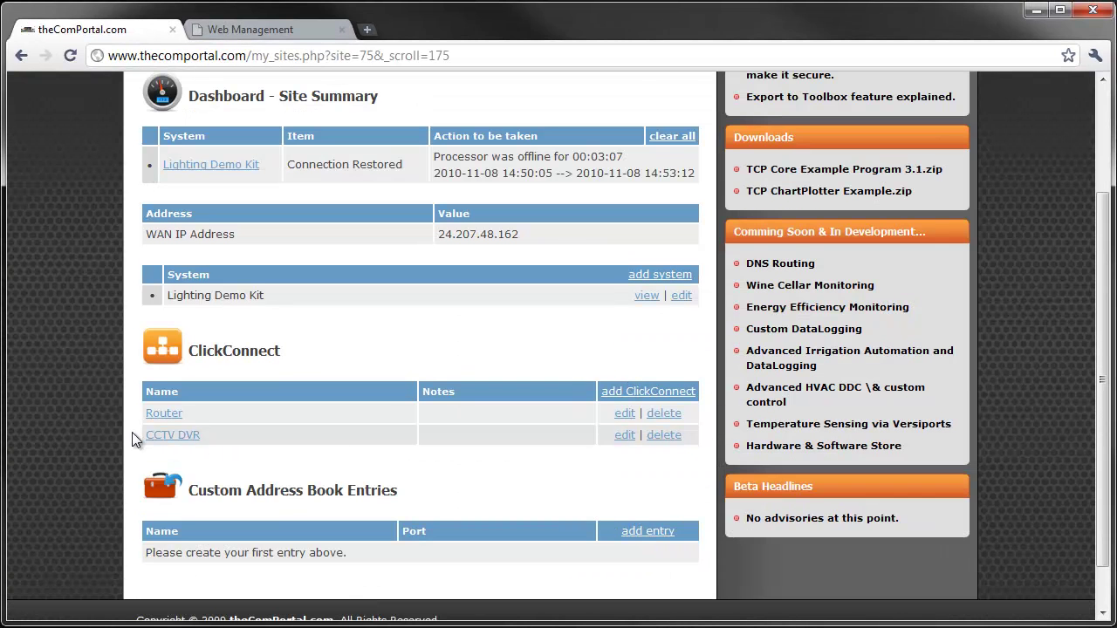
Step: Open the Lighting Demo Kit system and review its Processor Health page showing 99.24% uptime
{"action": "scroll", "coordinate": [180, 453], "scroll_direction": "down", "scroll_amount": 1}
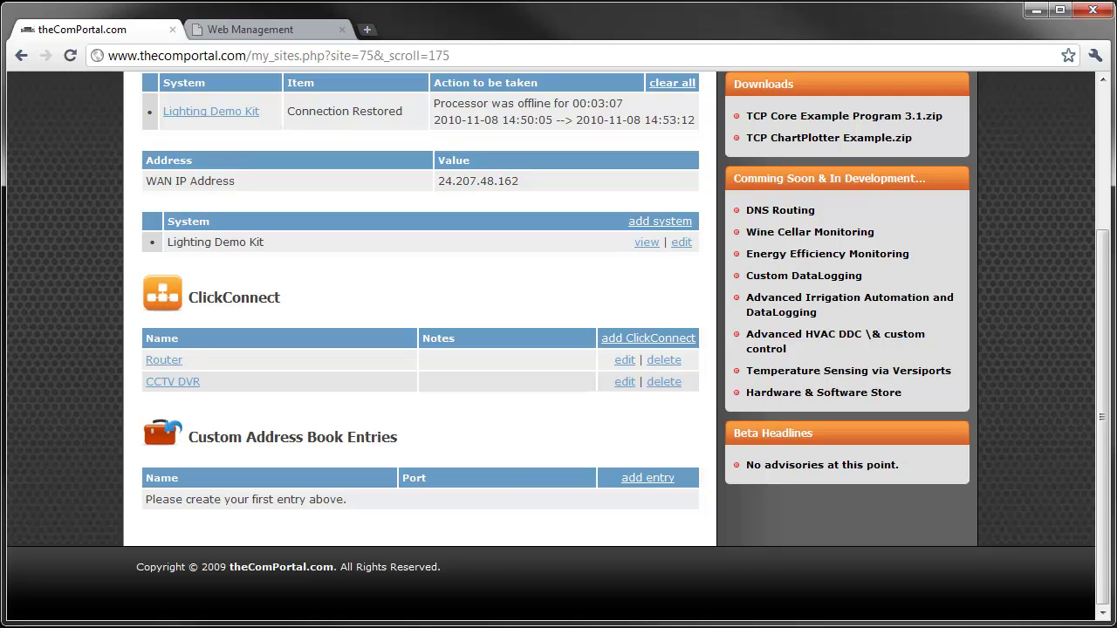
{"action": "left_click", "coordinate": [649, 246]}
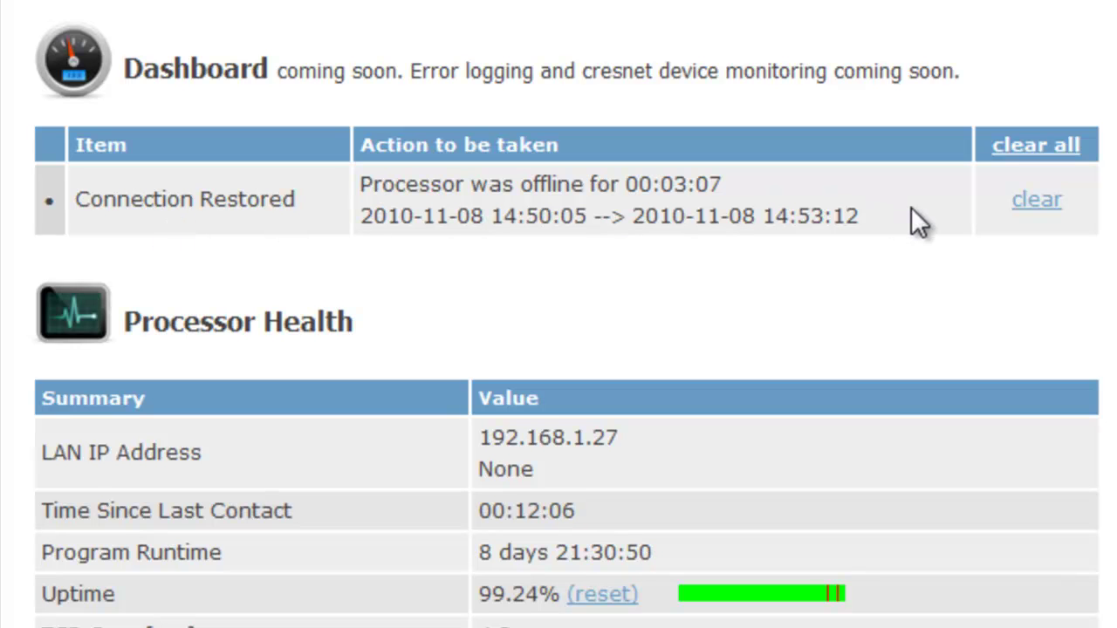
{"action": "scroll", "coordinate": [651, 455], "scroll_direction": "down", "scroll_amount": 3}
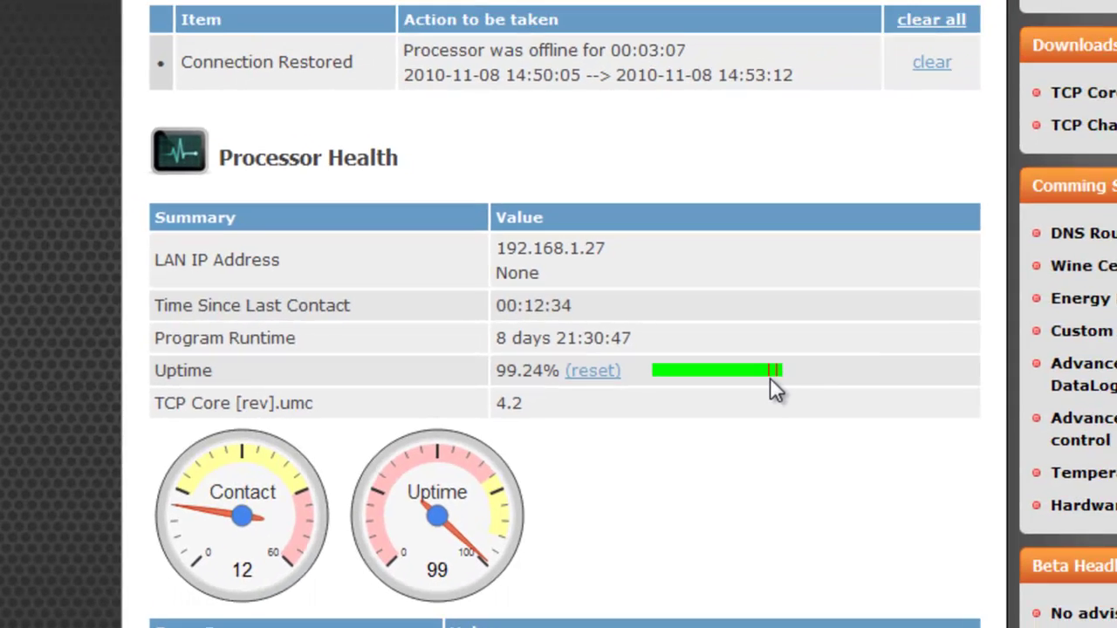
{"action": "scroll", "coordinate": [686, 425], "scroll_direction": "down", "scroll_amount": 3}
{"action": "scroll", "coordinate": [687, 428], "scroll_direction": "down", "scroll_amount": 3}
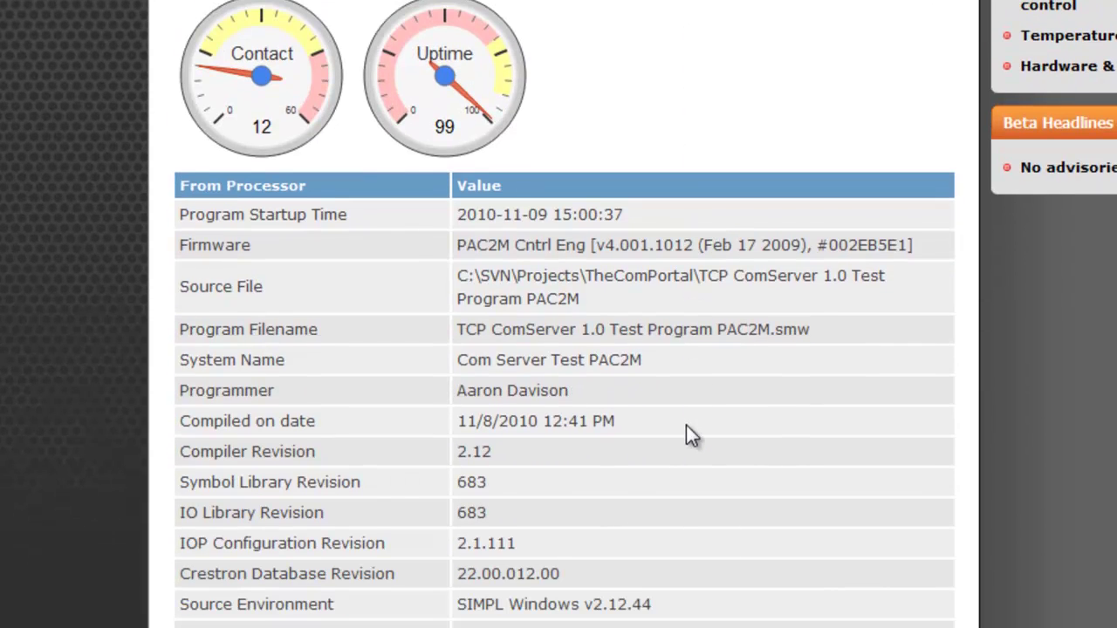
{"action": "scroll", "coordinate": [686, 427], "scroll_direction": "down", "scroll_amount": 3}
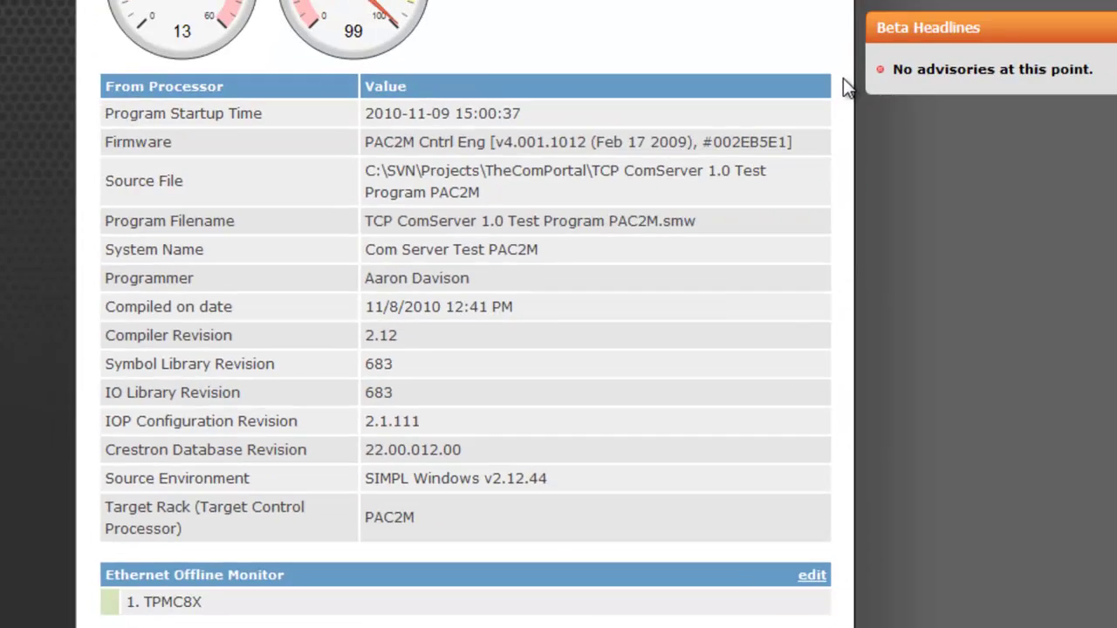
{"action": "scroll", "coordinate": [843, 80], "scroll_direction": "down", "scroll_amount": 4}
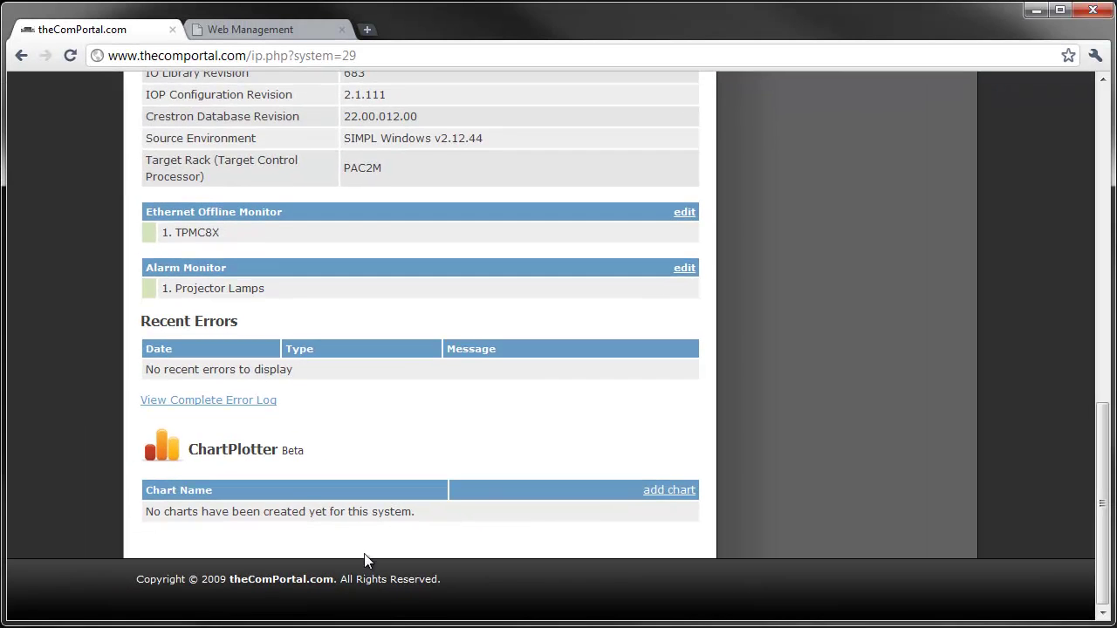
Step: Go from My Sites to Kadenwood, then the PAC2M system, and open its Kadenwood Keypads chart
{"action": "scroll", "coordinate": [371, 541], "scroll_direction": "up", "scroll_amount": 10}
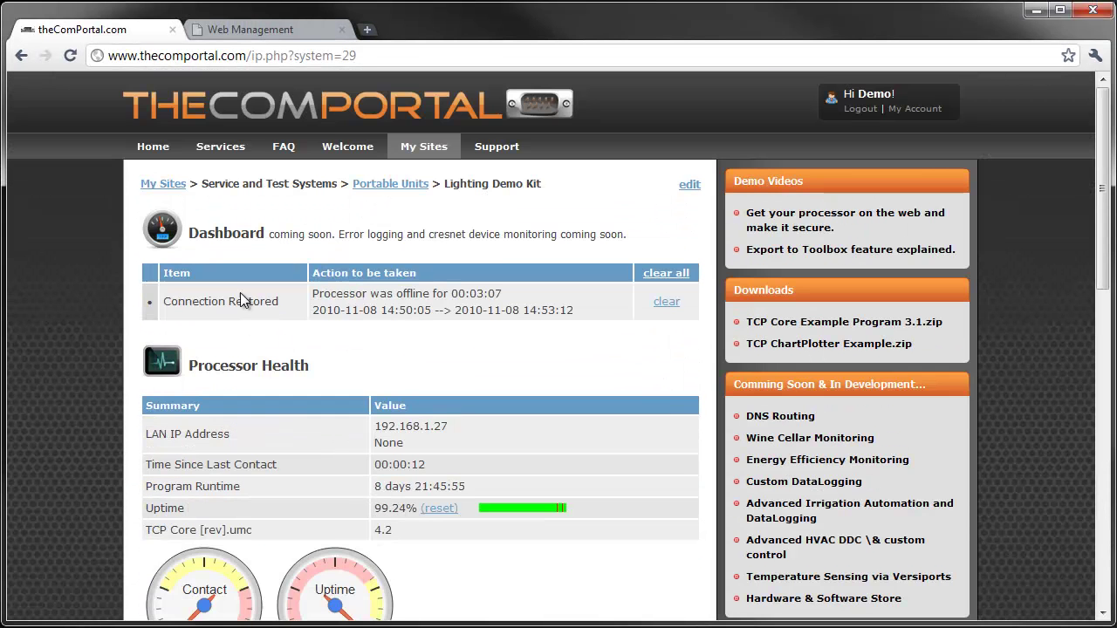
{"action": "left_click", "coordinate": [161, 184]}
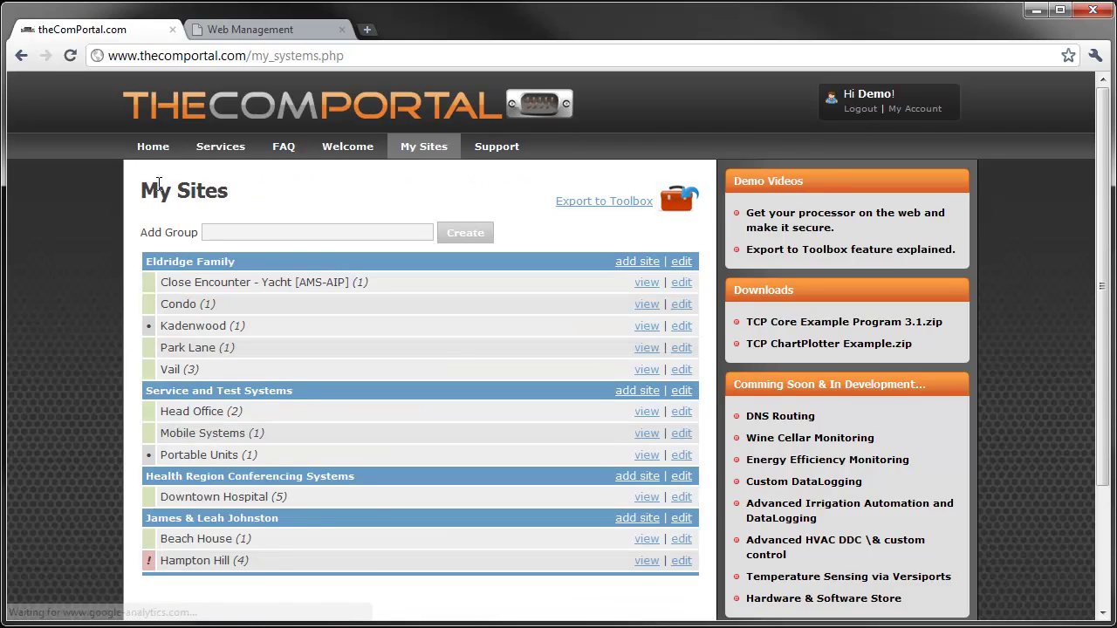
{"action": "left_click", "coordinate": [647, 327]}
{"action": "scroll", "coordinate": [524, 366], "scroll_direction": "down", "scroll_amount": 3}
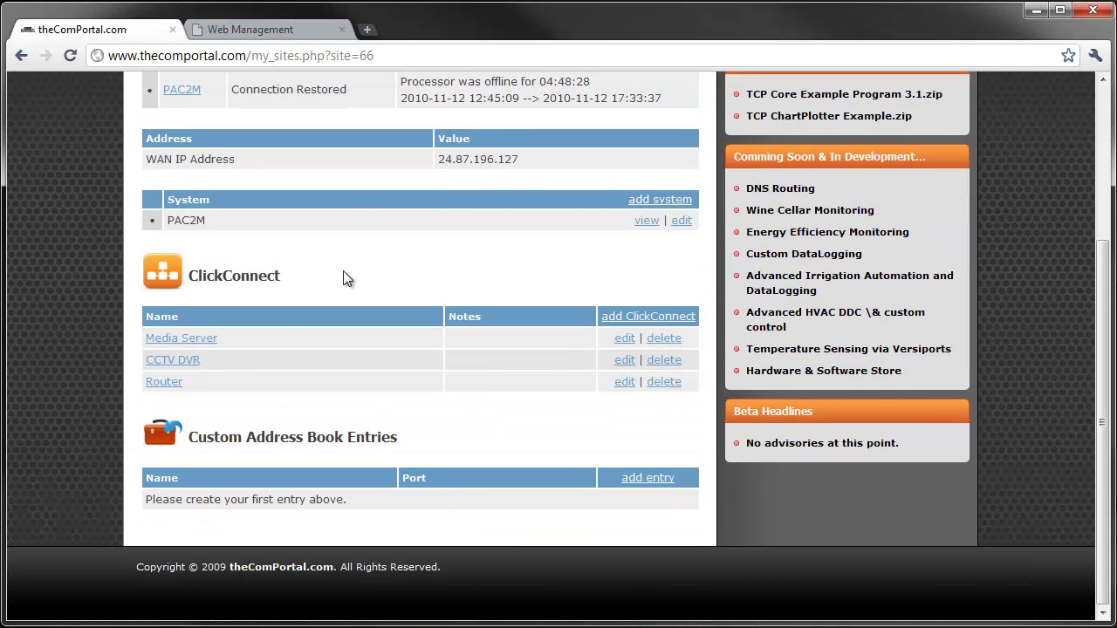
{"action": "left_click", "coordinate": [648, 224]}
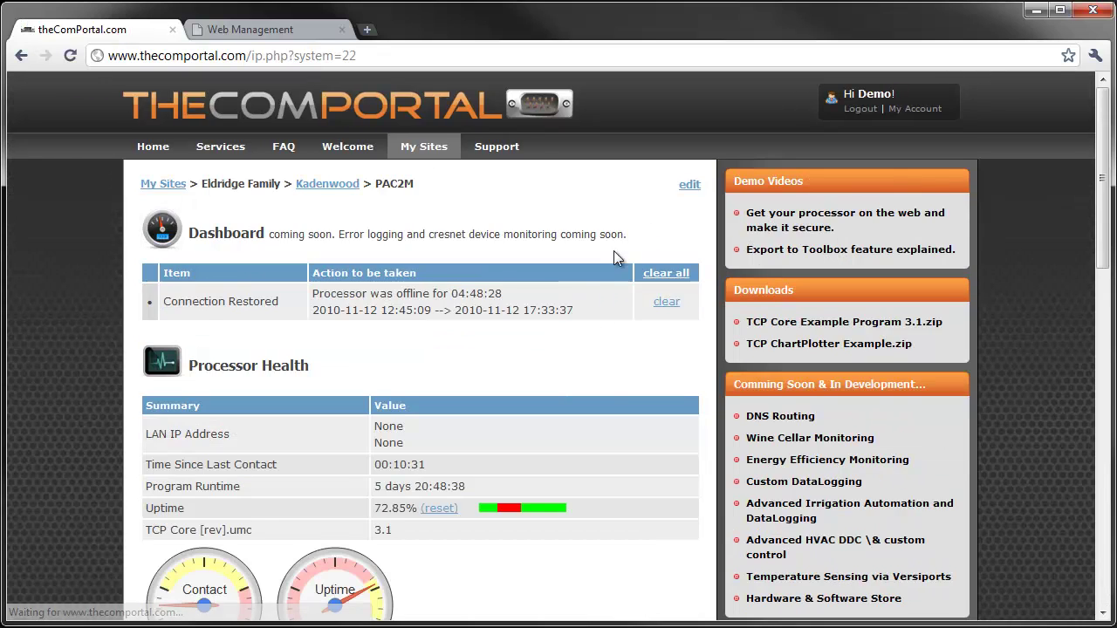
{"action": "scroll", "coordinate": [605, 339], "scroll_direction": "down", "scroll_amount": 10}
{"action": "scroll", "coordinate": [596, 353], "scroll_direction": "down", "scroll_amount": 3}
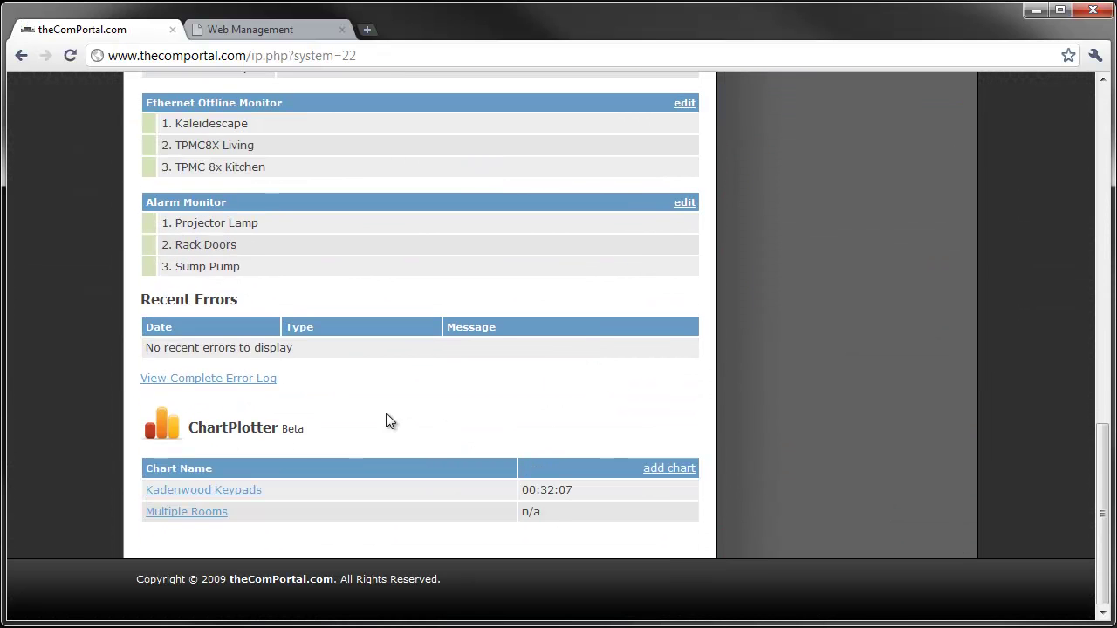
{"action": "left_click", "coordinate": [200, 496]}
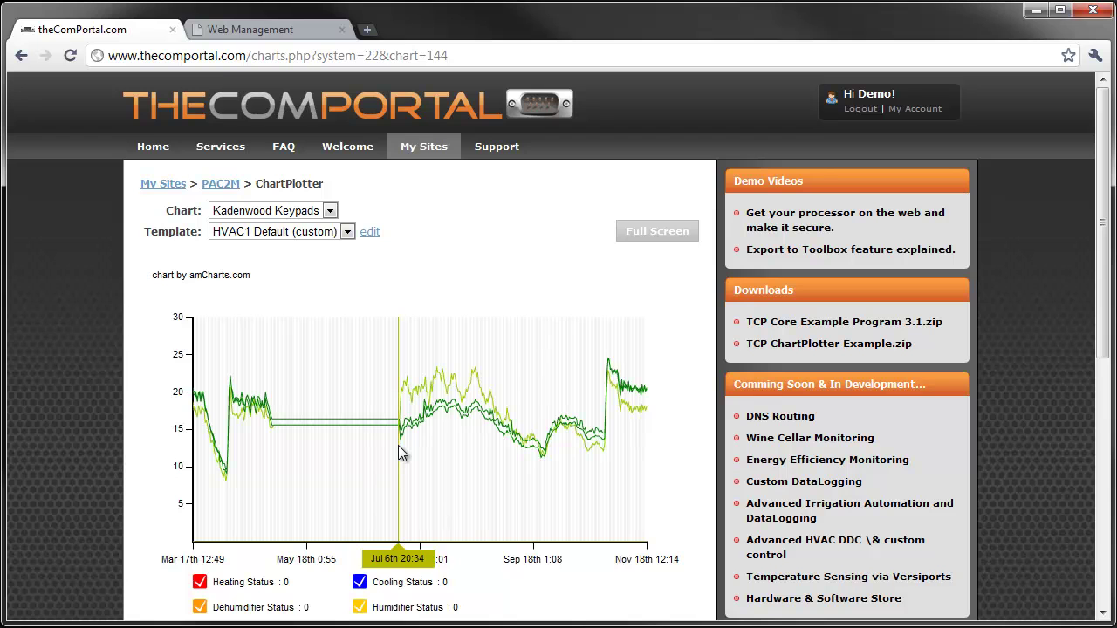
Step: Zoom the Kadenwood Keypads chart to July–November, then further to late October onward
{"action": "left_click_drag", "start_coordinate": [400, 452], "coordinate": [654, 457]}
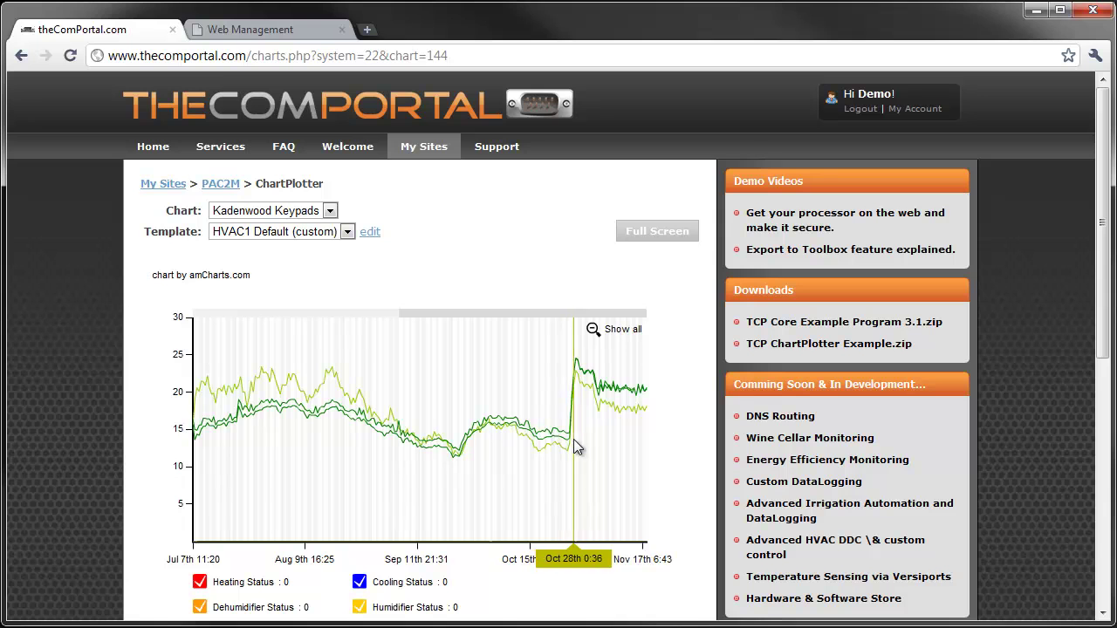
{"action": "left_click_drag", "start_coordinate": [570, 438], "coordinate": [682, 448]}
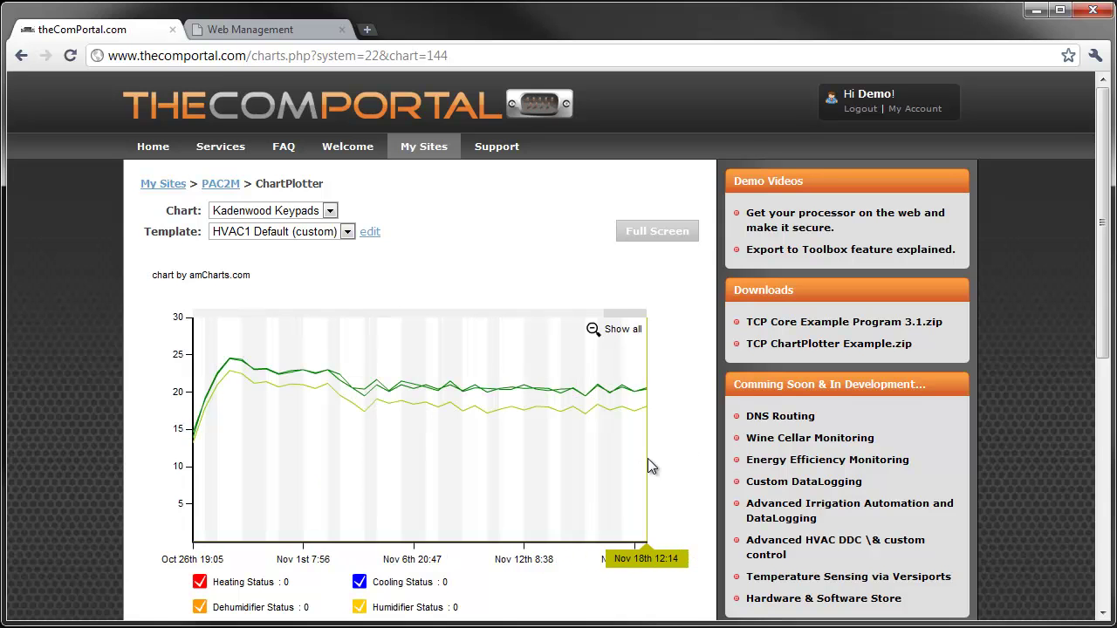
{"action": "left_click_drag", "start_coordinate": [626, 321], "coordinate": [590, 330]}
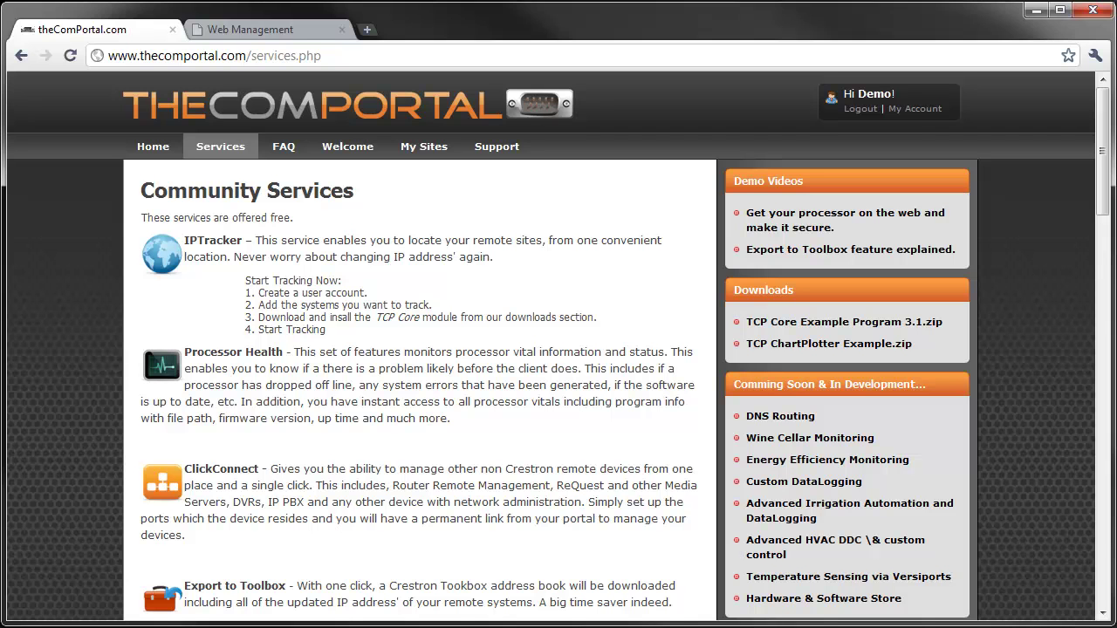
{"action": "scroll", "coordinate": [481, 579], "scroll_direction": "down", "scroll_amount": 3}
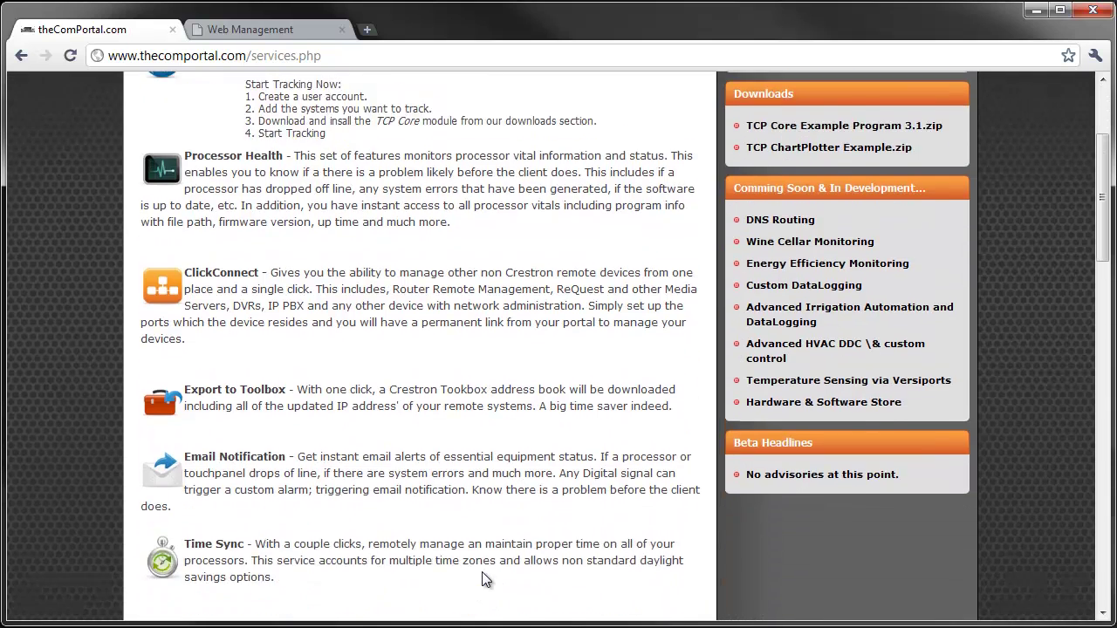
{"action": "scroll", "coordinate": [485, 580], "scroll_direction": "up", "scroll_amount": 3}
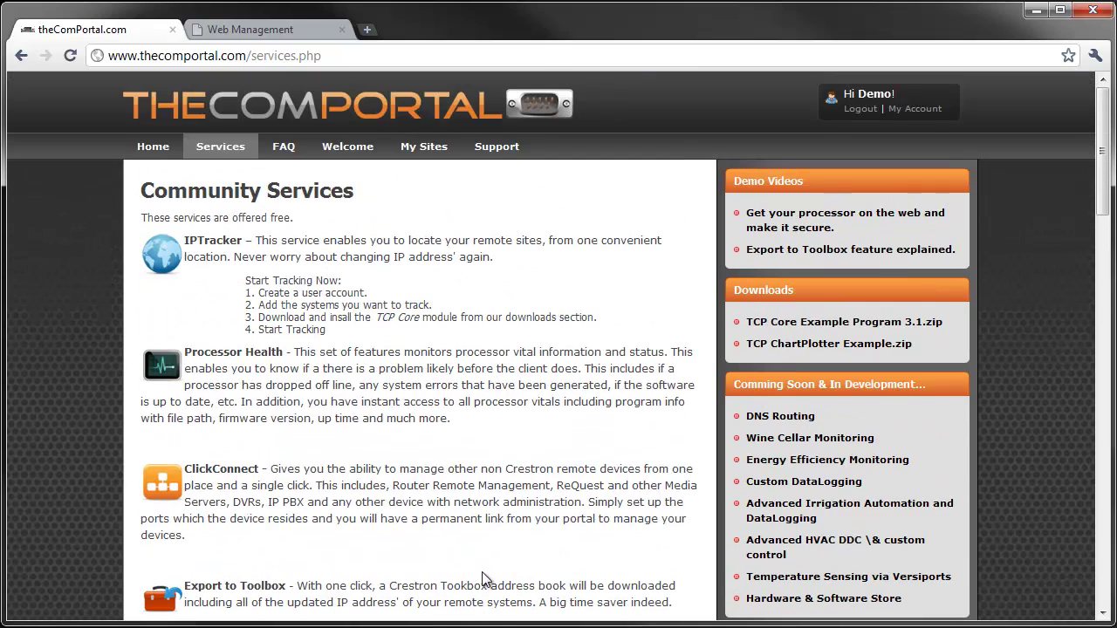